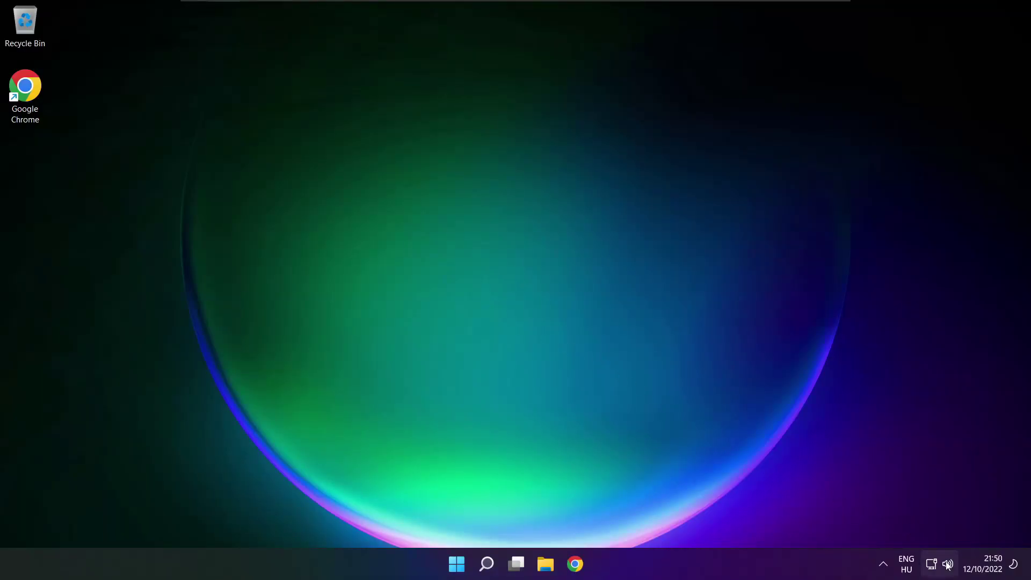
Step: Switch the taskbar audio output from CABLE Input to Speakers (High Definition Audio Device)
click(949, 567)
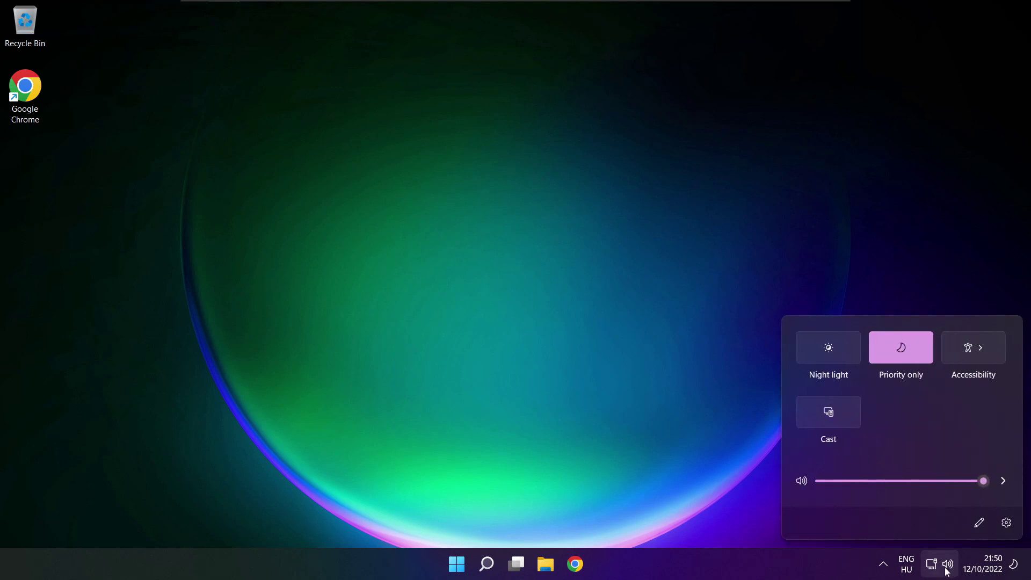
click(1004, 482)
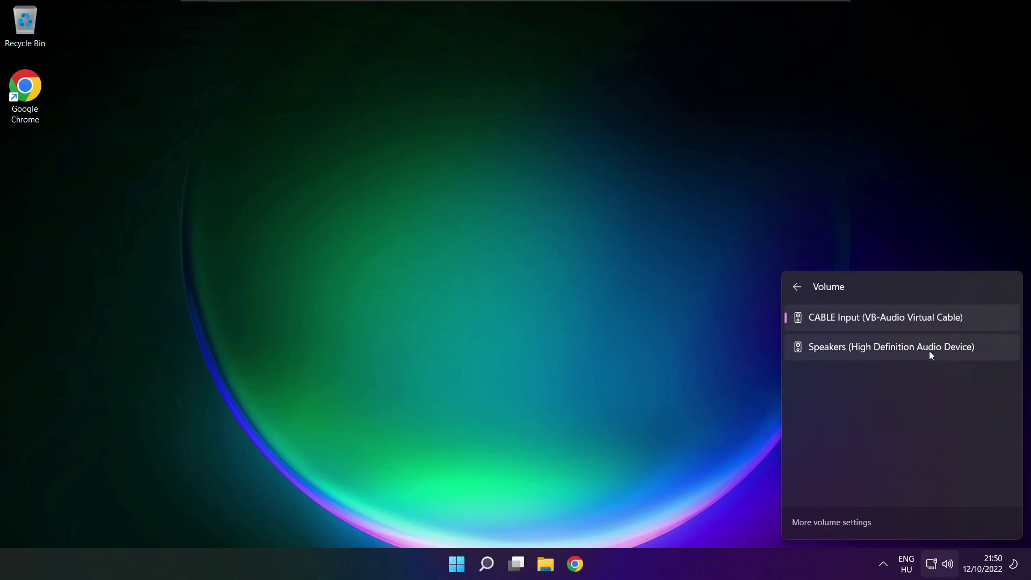
click(986, 355)
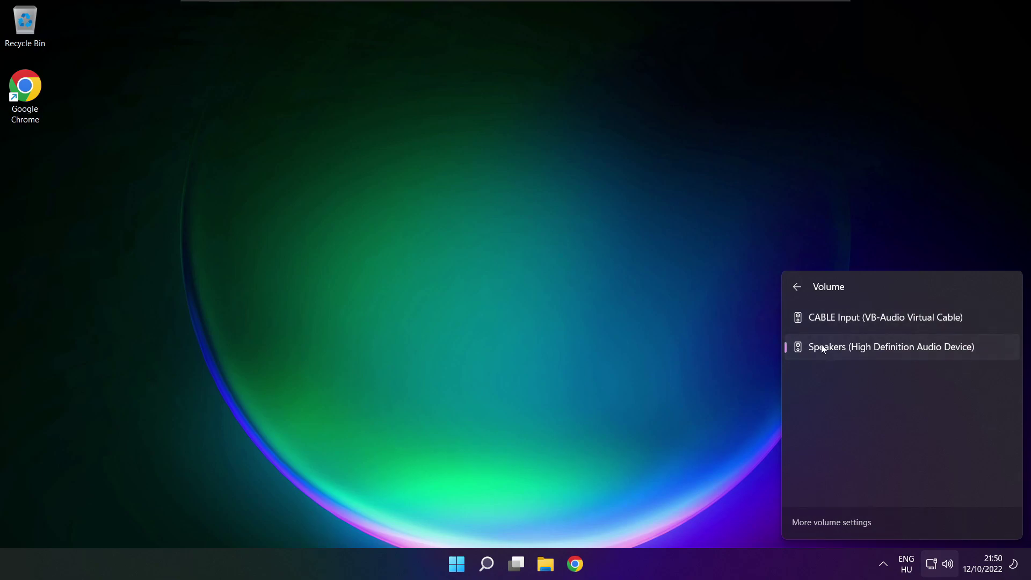
click(872, 354)
click(545, 313)
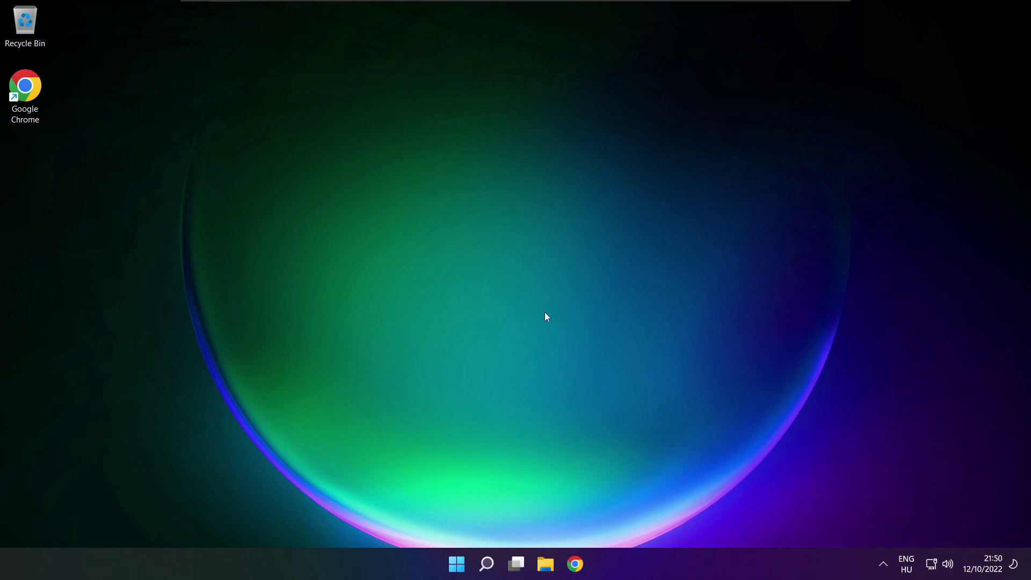
click(456, 564)
click(682, 517)
click(948, 565)
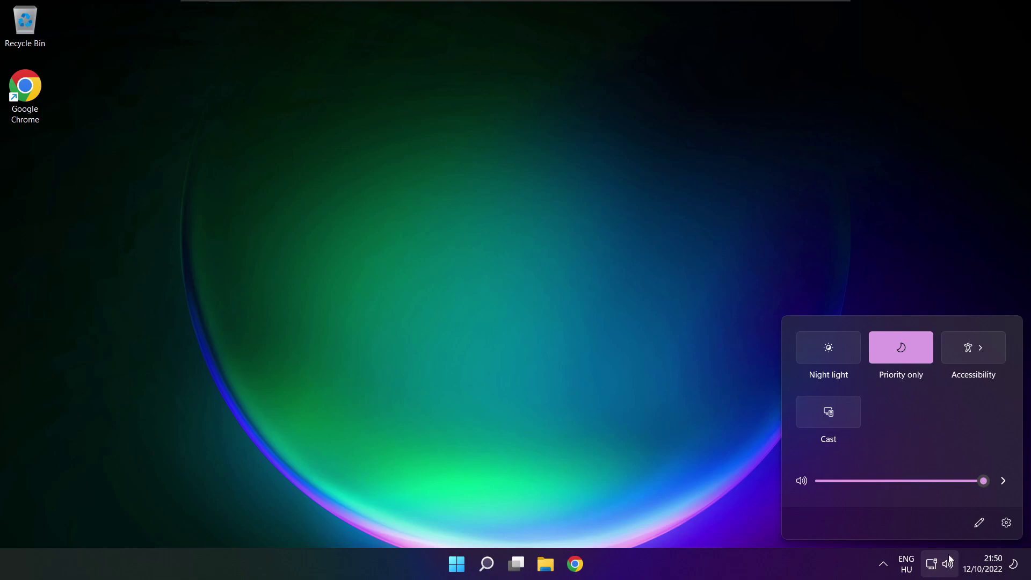
click(1004, 482)
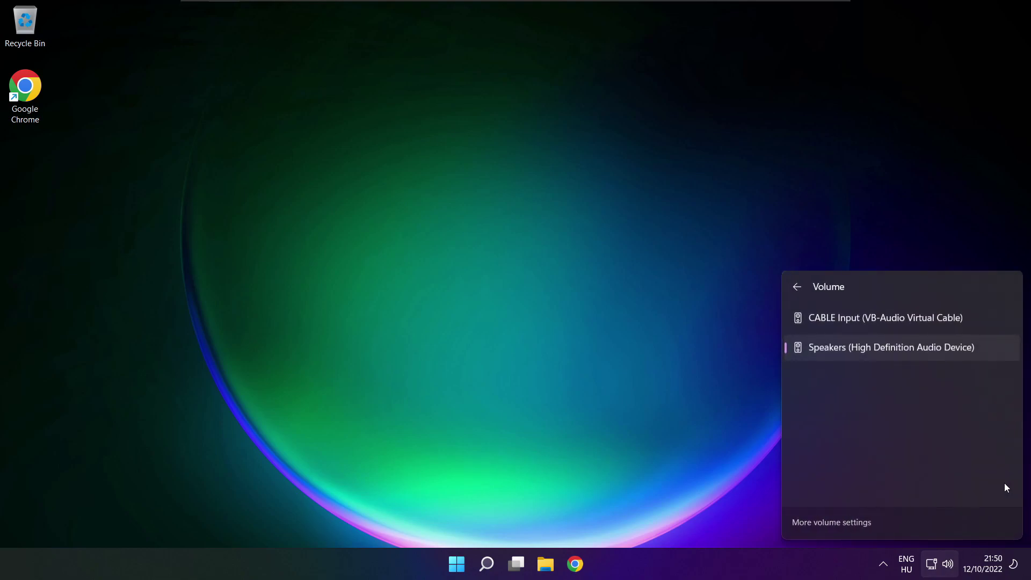
Step: In full Sound settings, return the Speakers output volume to 100 and scroll down to Advanced
click(834, 523)
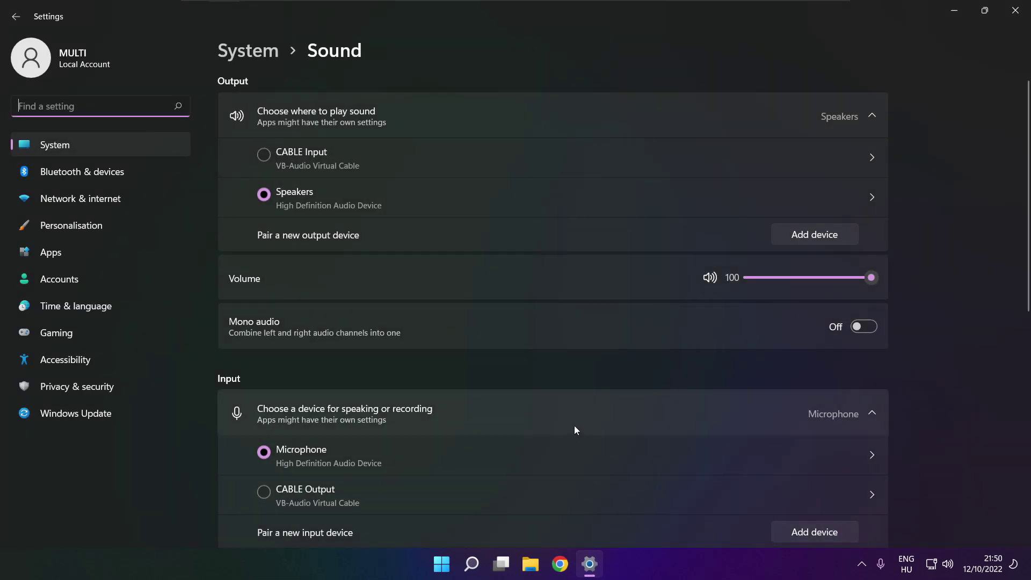
click(276, 195)
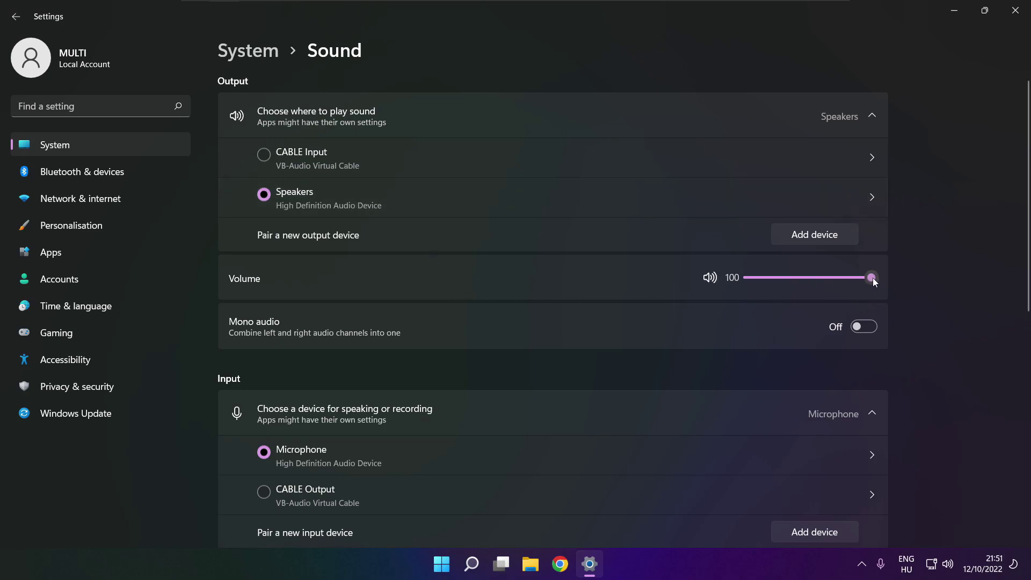
mouse_move(871, 277)
mouse_down()
mouse_move(795, 276)
mouse_move(882, 277)
mouse_up()
drag(1029, 272, 1026, 349)
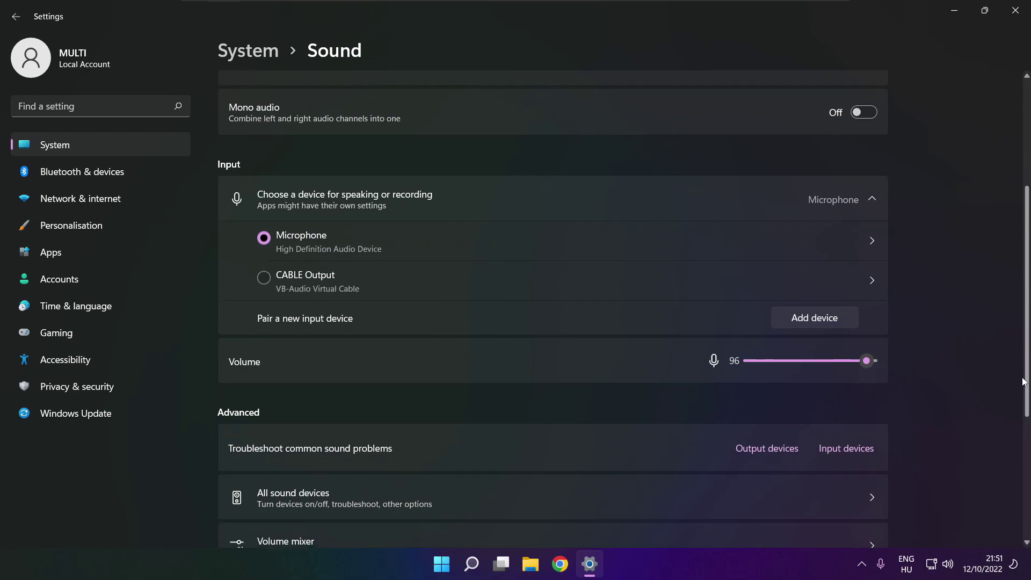
drag(1026, 349, 1023, 450)
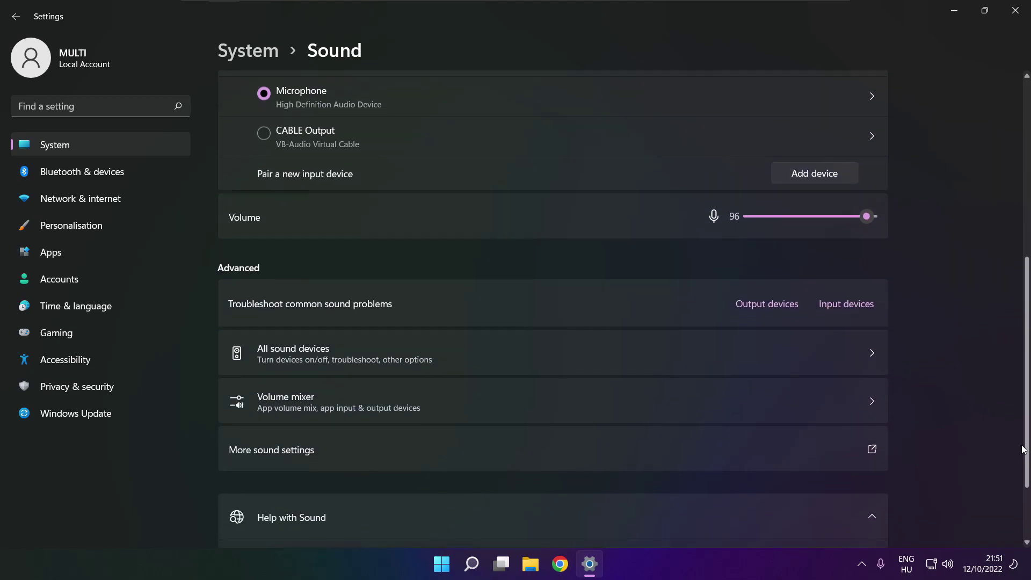
Step: In the classic Sound dialog, disable CABLE Input and bring up the Speakers context menu
click(425, 454)
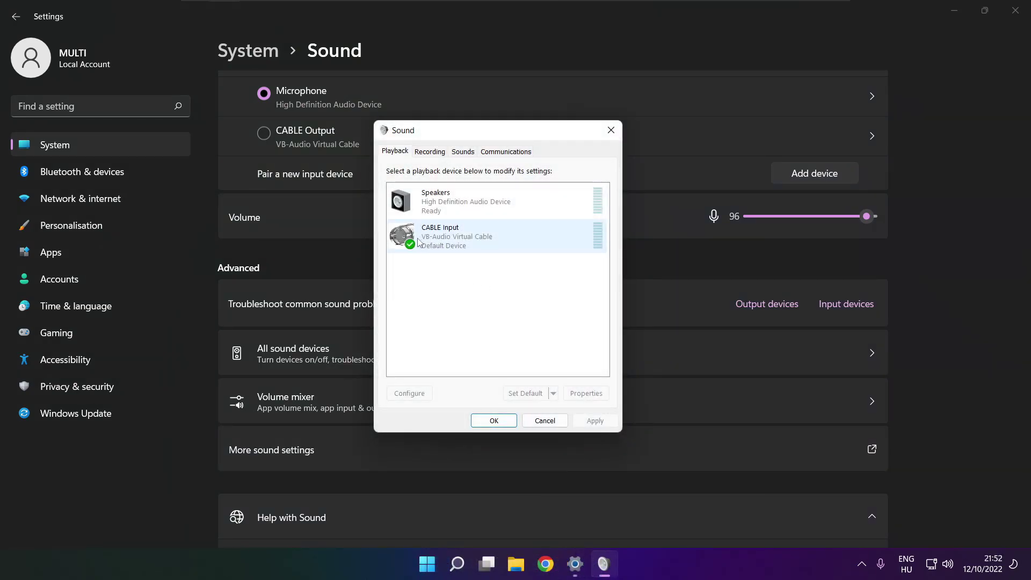
click(473, 245)
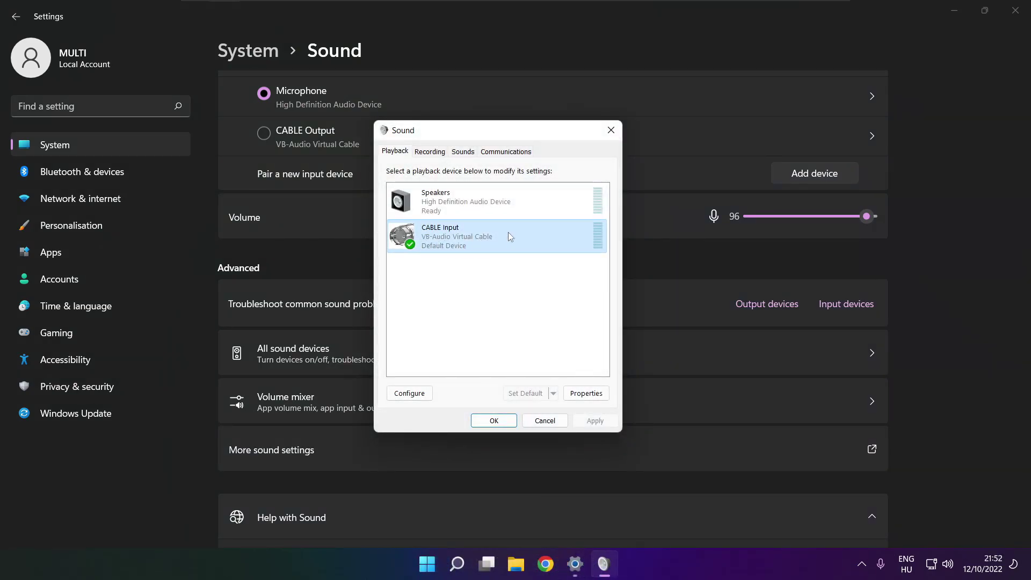
right_click(546, 236)
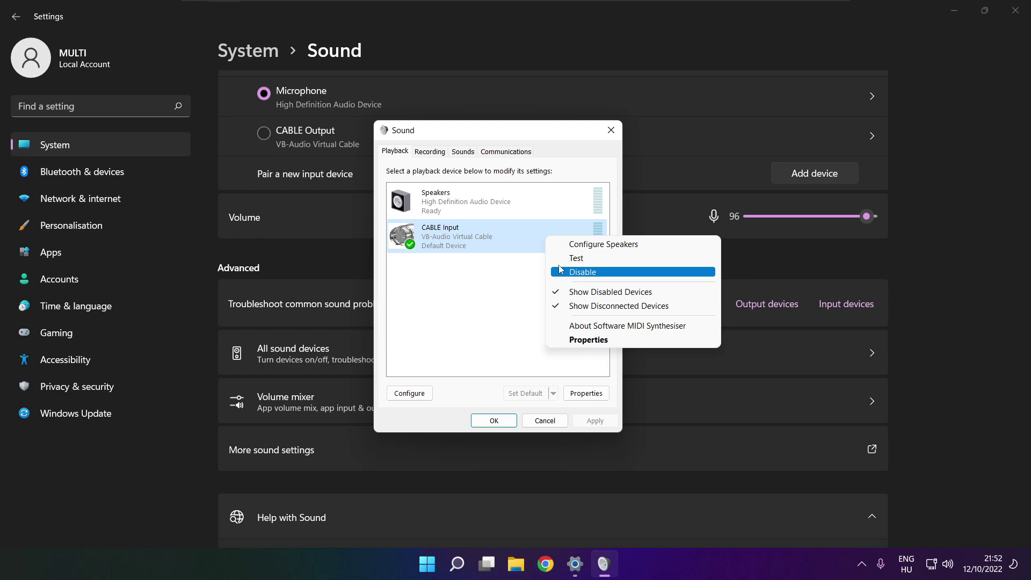
click(583, 272)
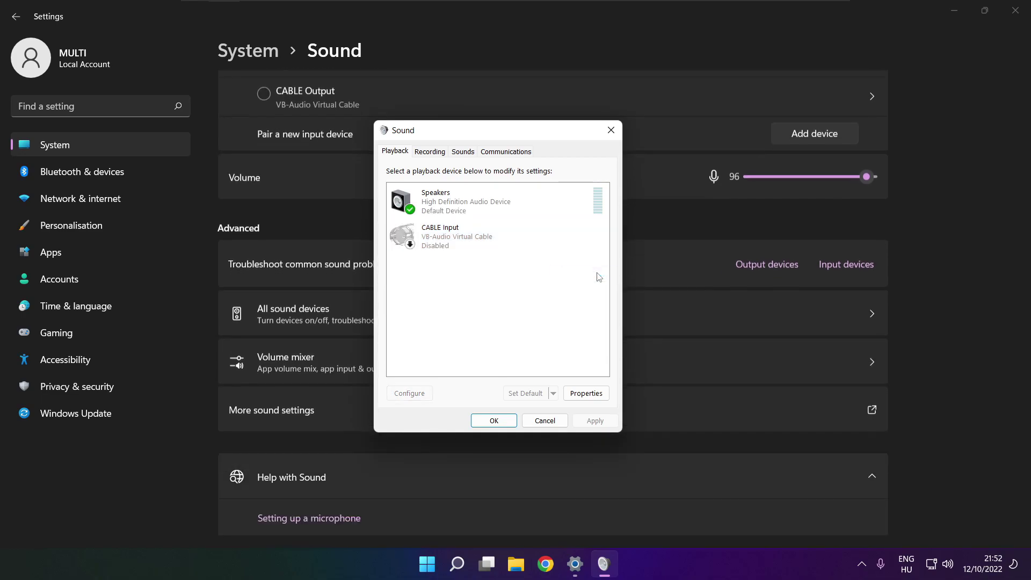
click(508, 201)
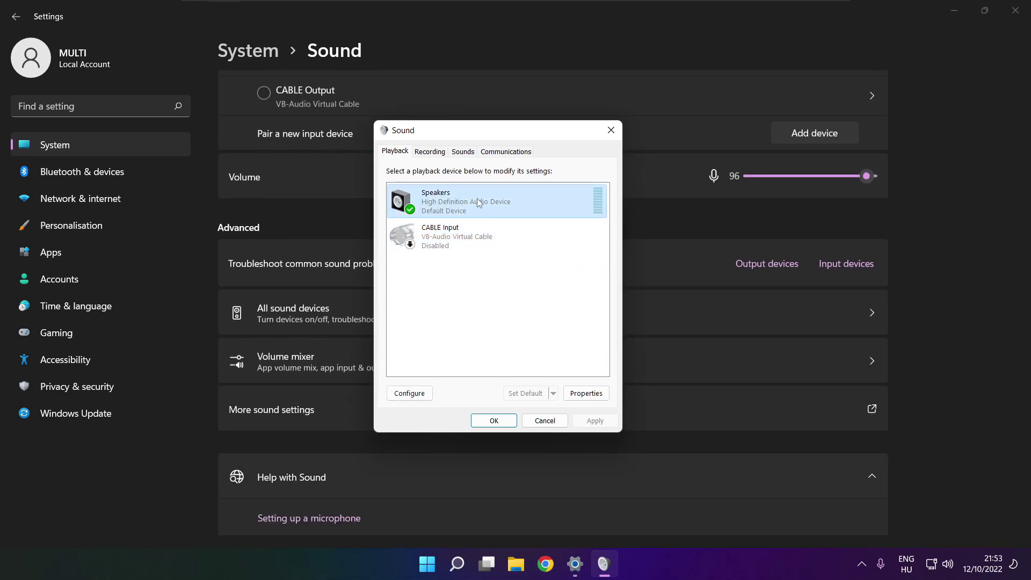
right_click(499, 205)
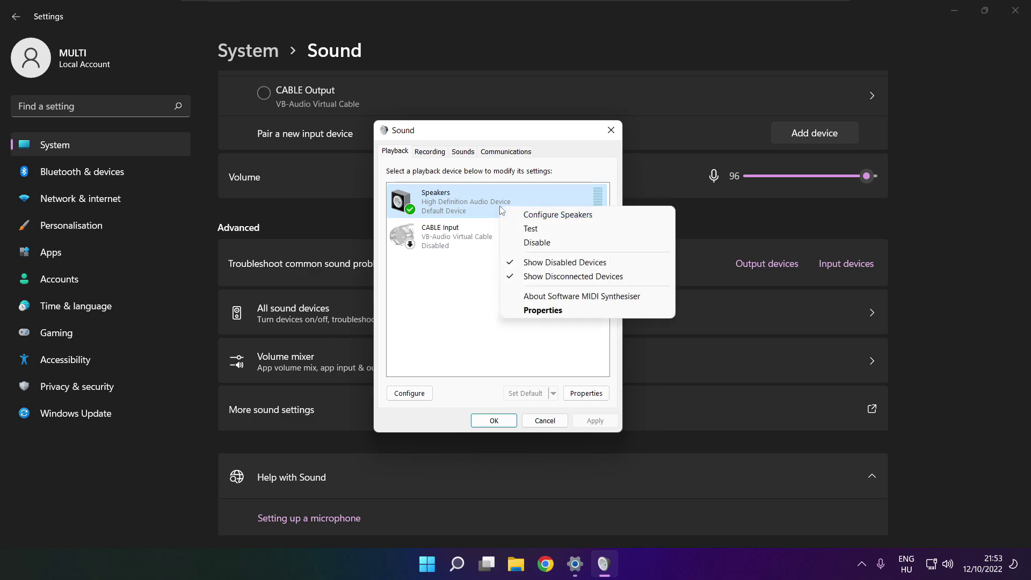
Step: Configure the Speakers as 7.1 Surround, keeping all optional speakers
click(568, 216)
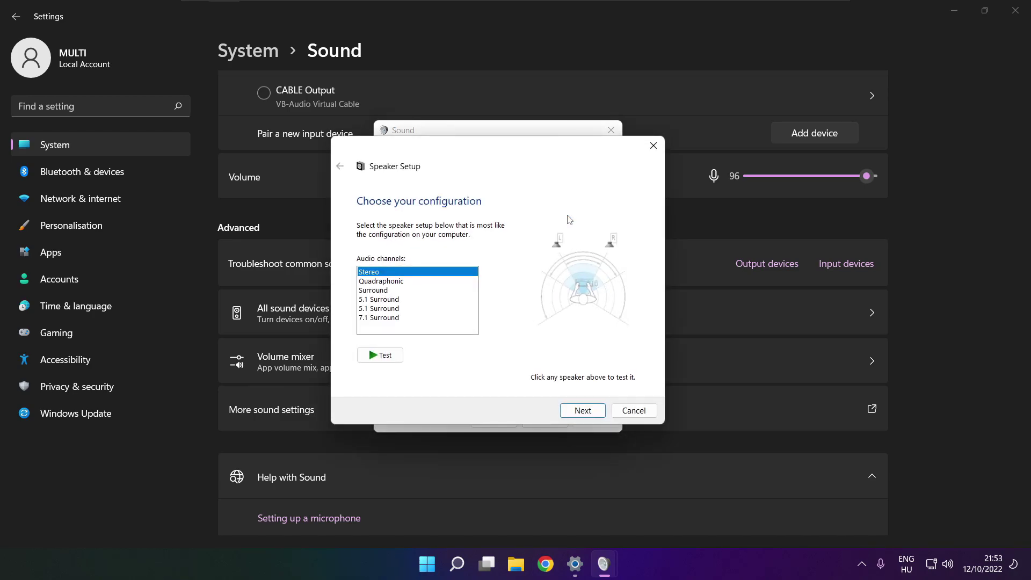
click(383, 318)
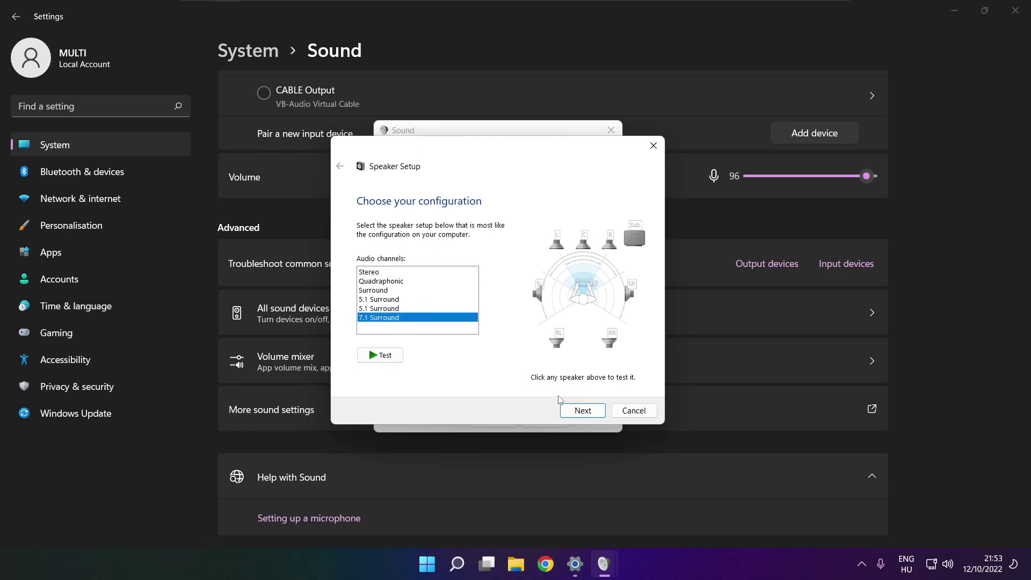
click(583, 411)
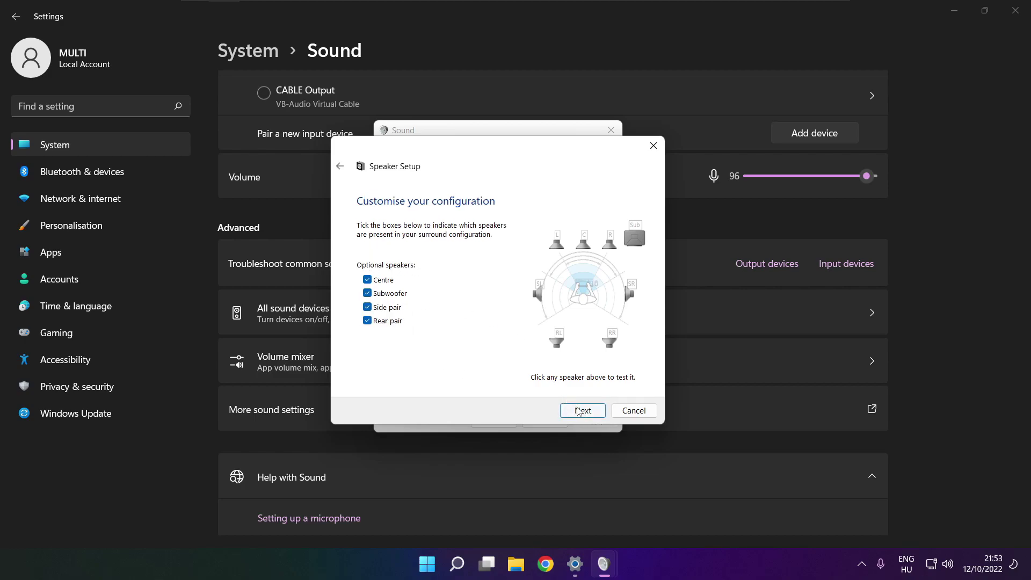
click(578, 411)
click(579, 411)
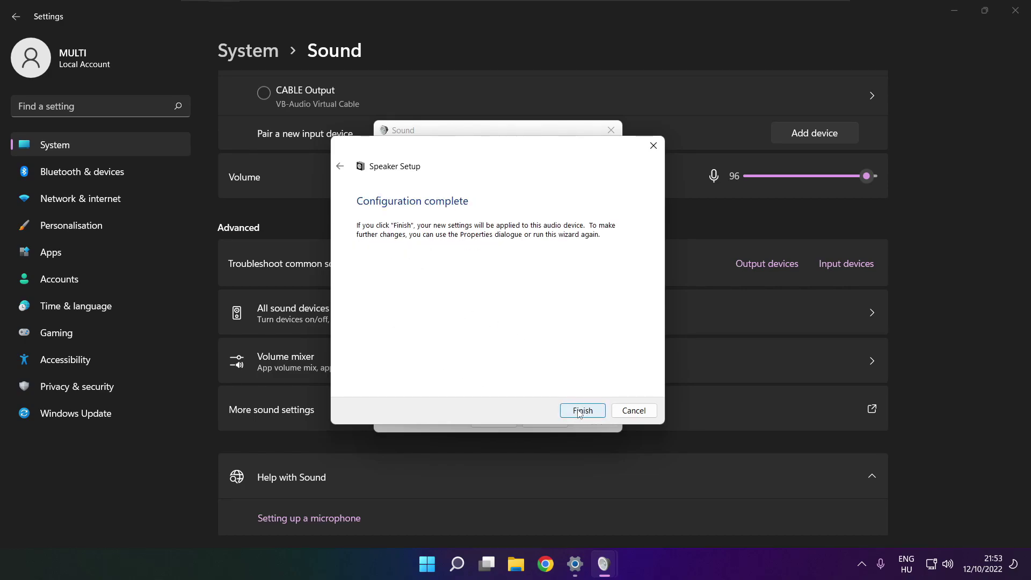
click(579, 411)
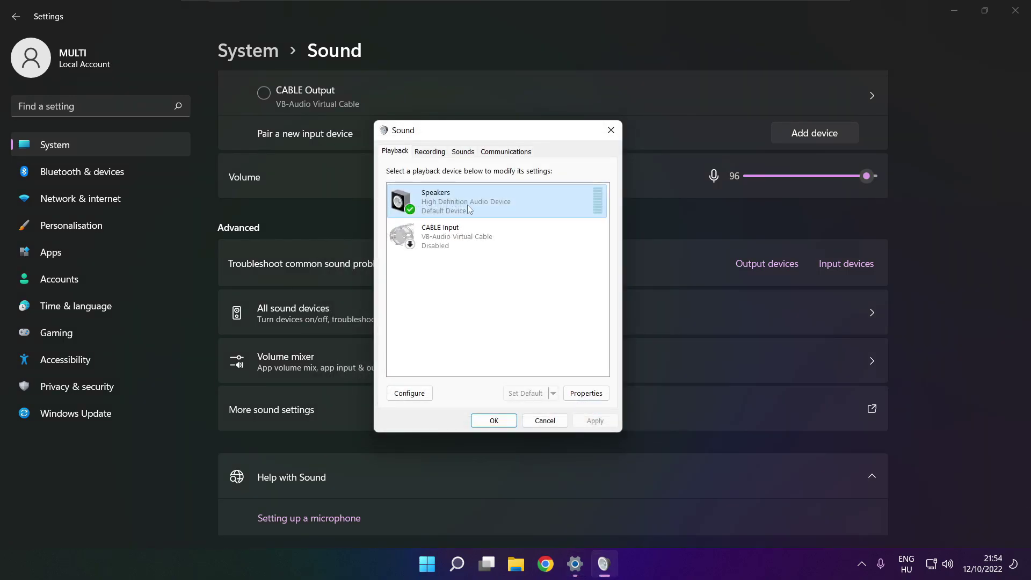
Step: Turn on Disable all enhancements in the Speakers properties and apply it
click(586, 393)
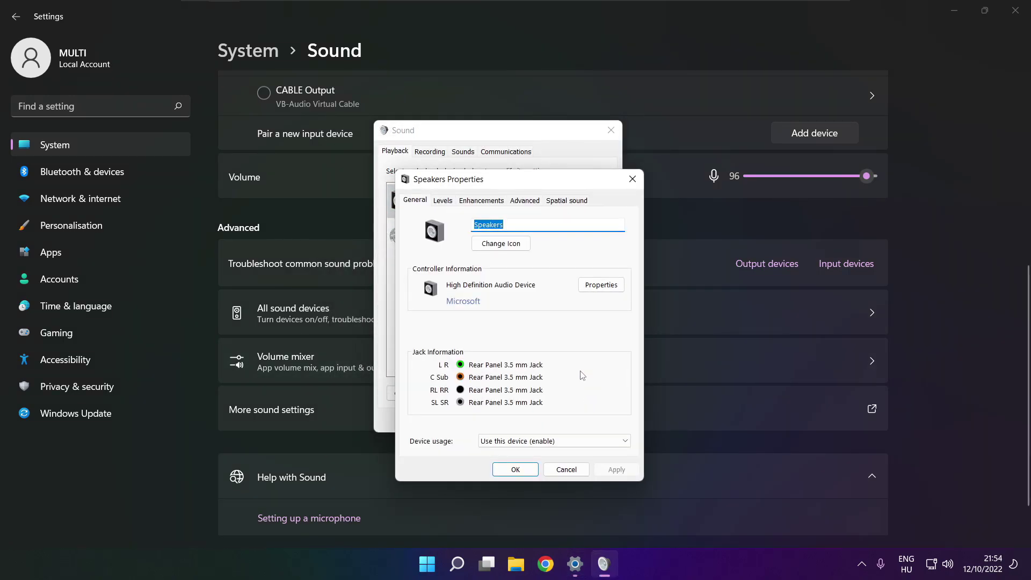
drag(483, 183, 463, 149)
click(425, 167)
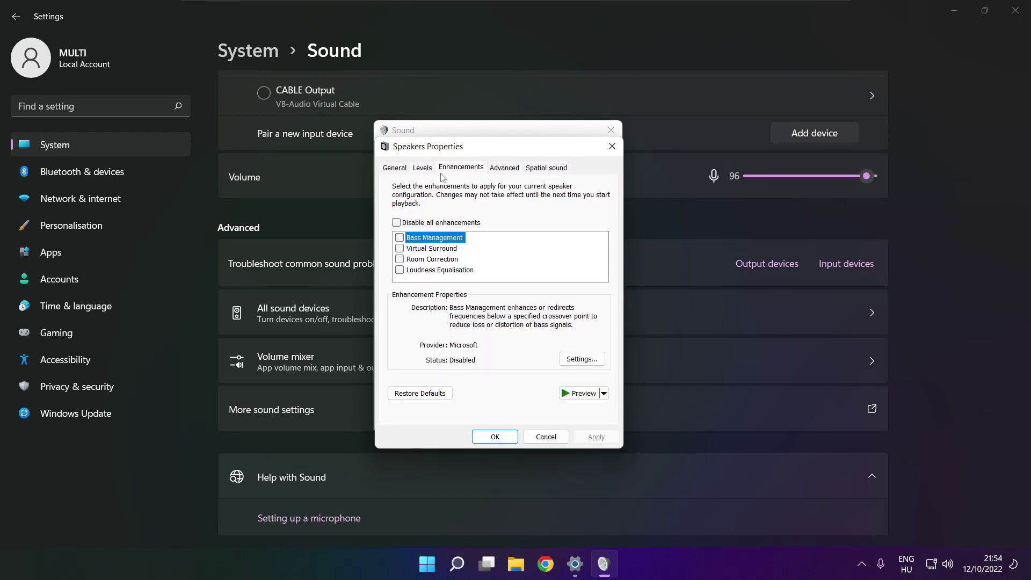
click(396, 223)
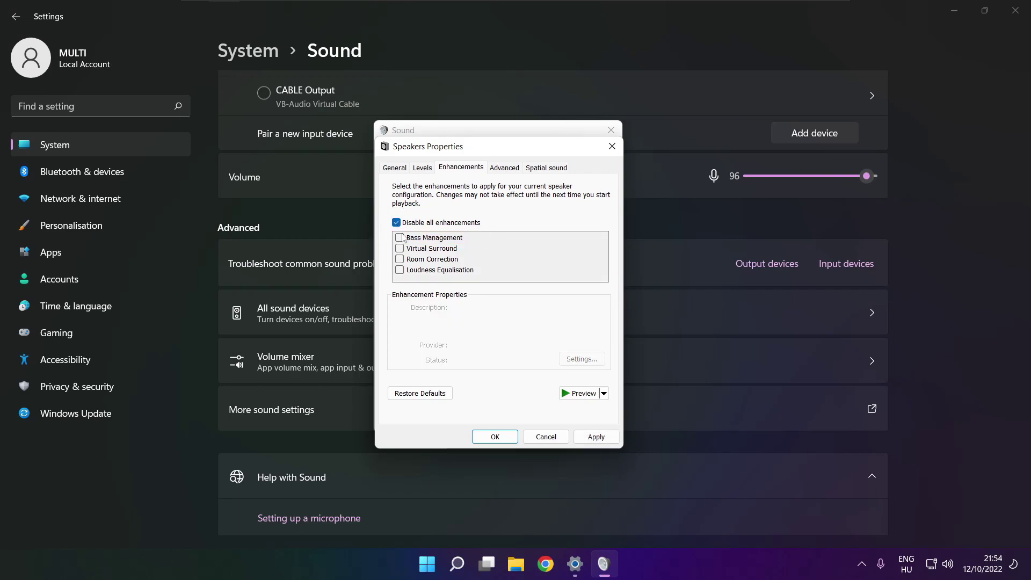
click(597, 437)
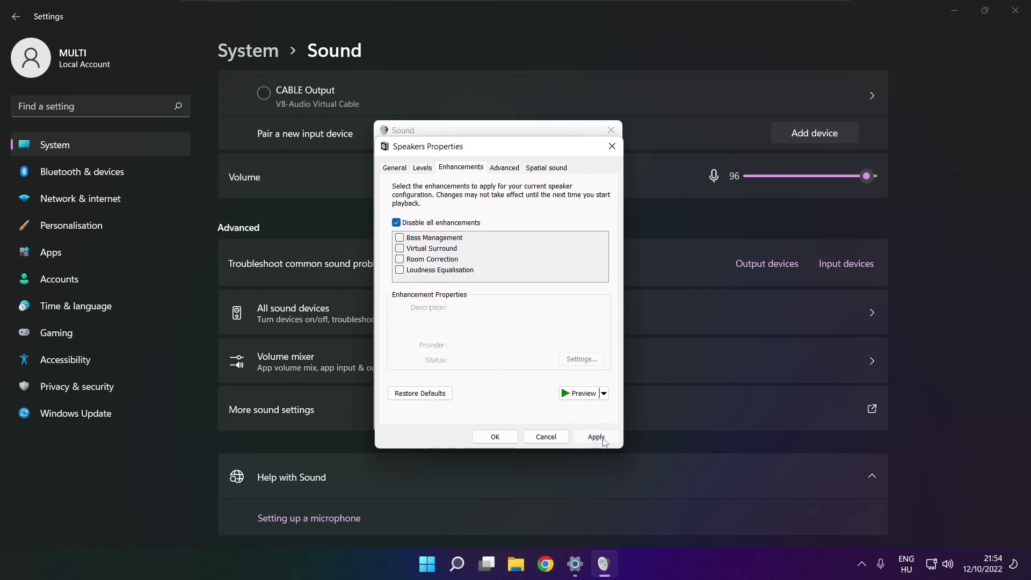
Step: Keep the Speakers default format at 16 bit, 48000 Hz (DVD Quality) and close the Sound dialogs
click(504, 168)
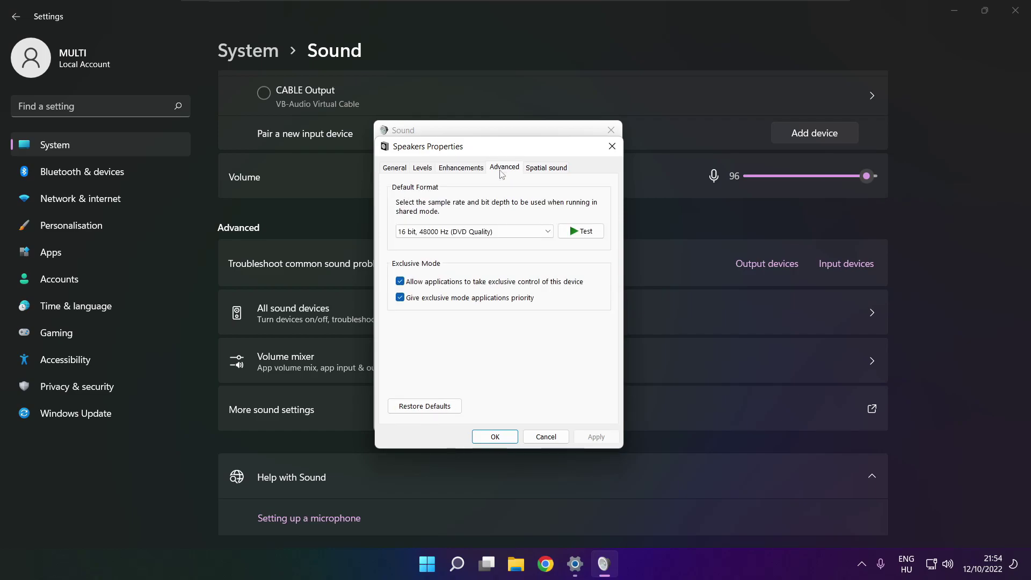
click(548, 236)
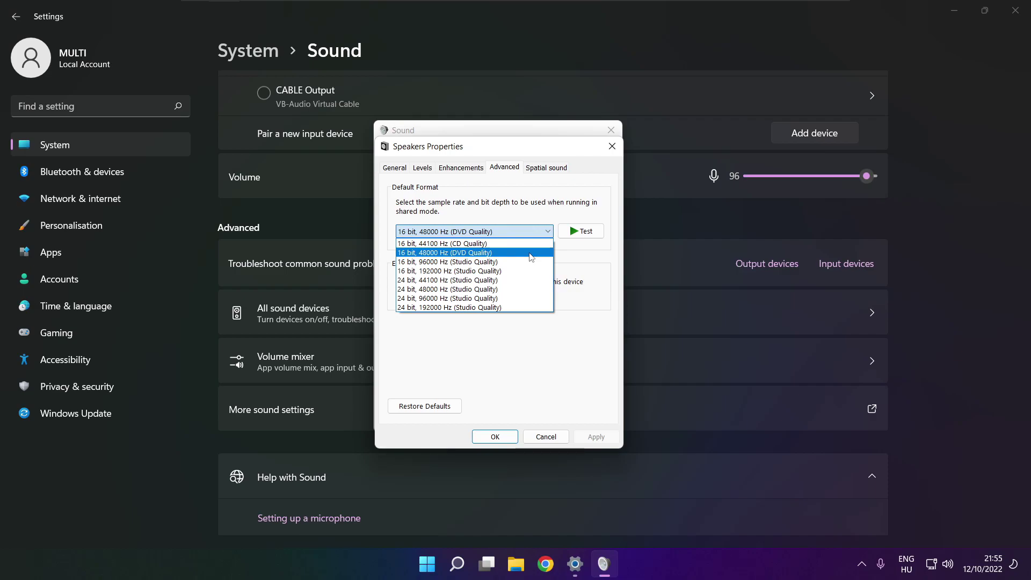
click(530, 255)
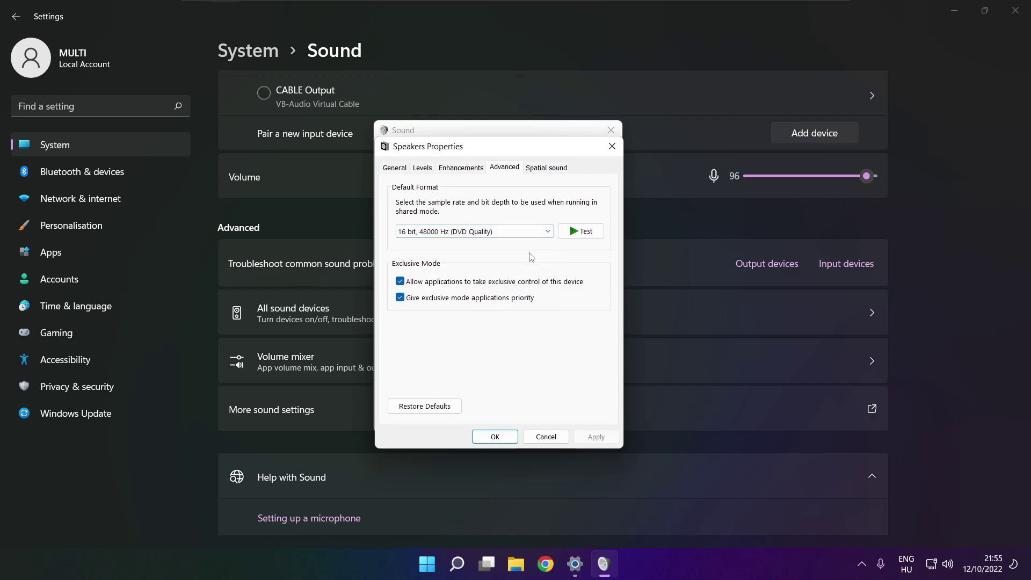
click(495, 436)
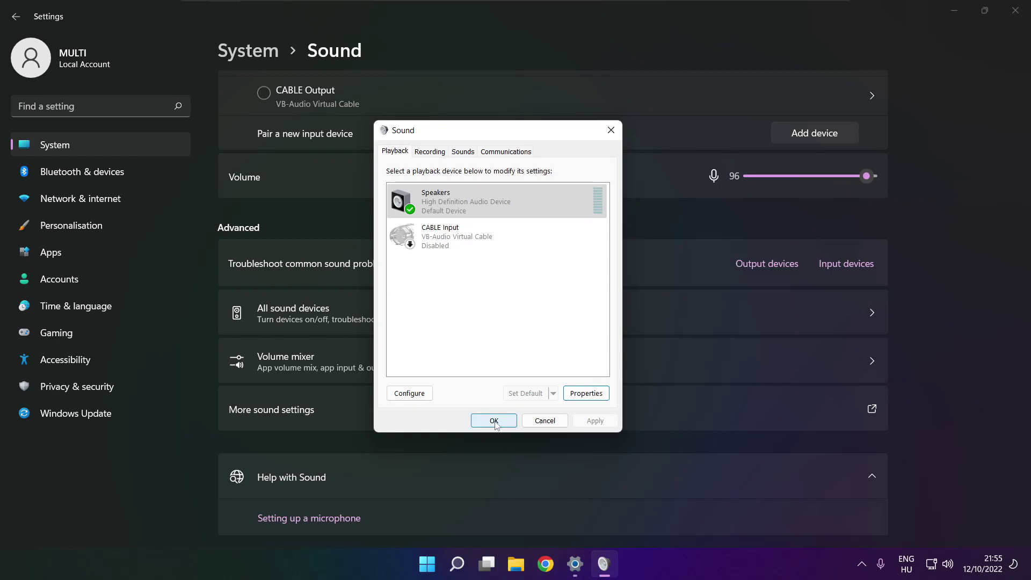
click(494, 421)
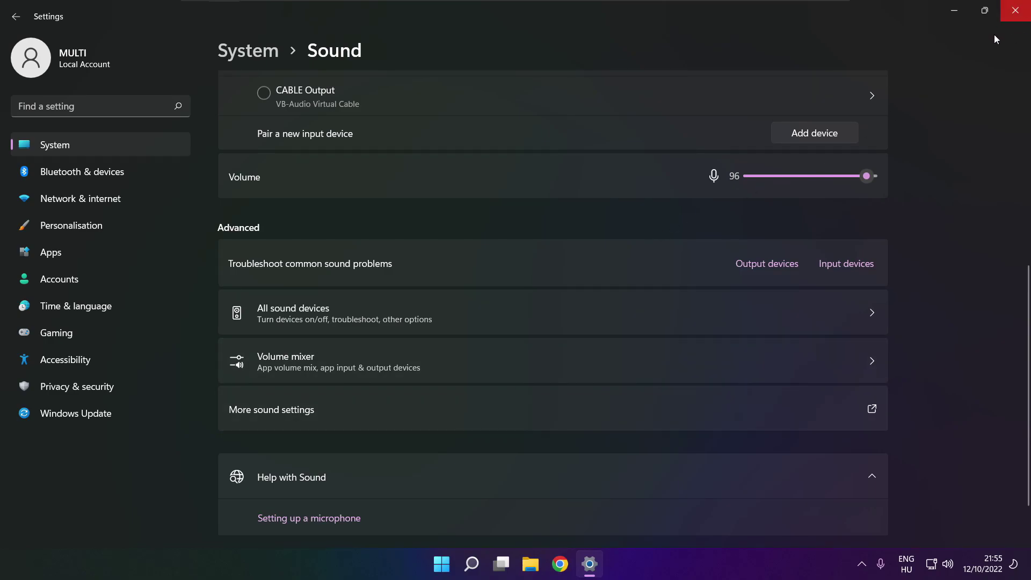
Step: Close Settings and bring up the Start menu power options
click(1016, 10)
click(455, 563)
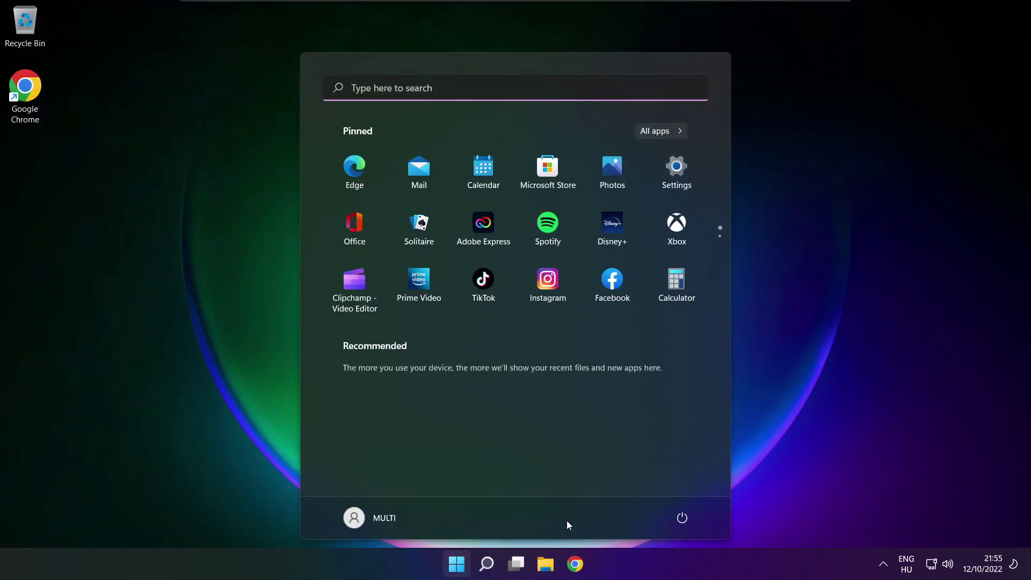
click(680, 519)
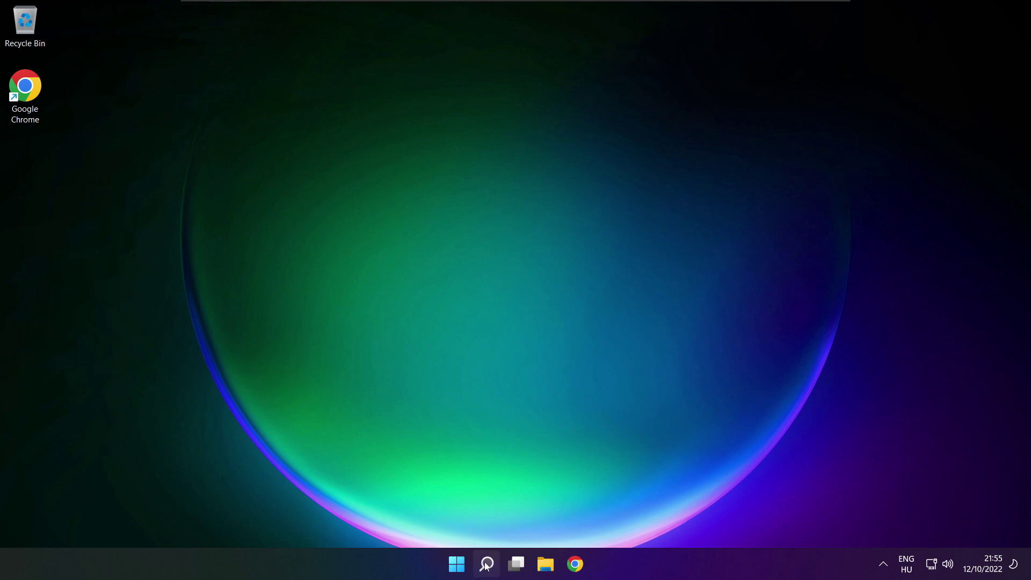
Step: Search for 'device manager' and launch Device Manager
click(487, 564)
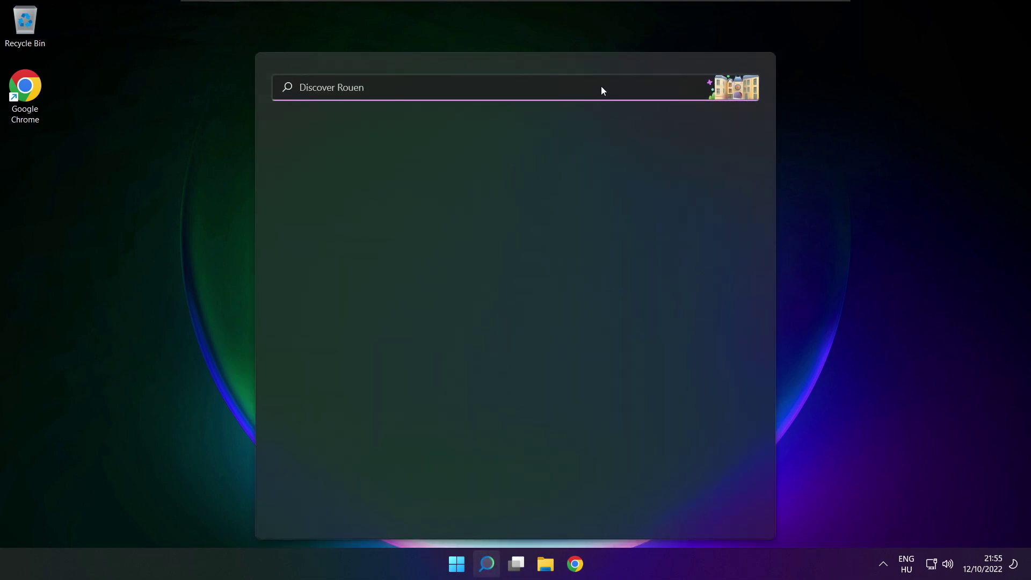
text(devi)
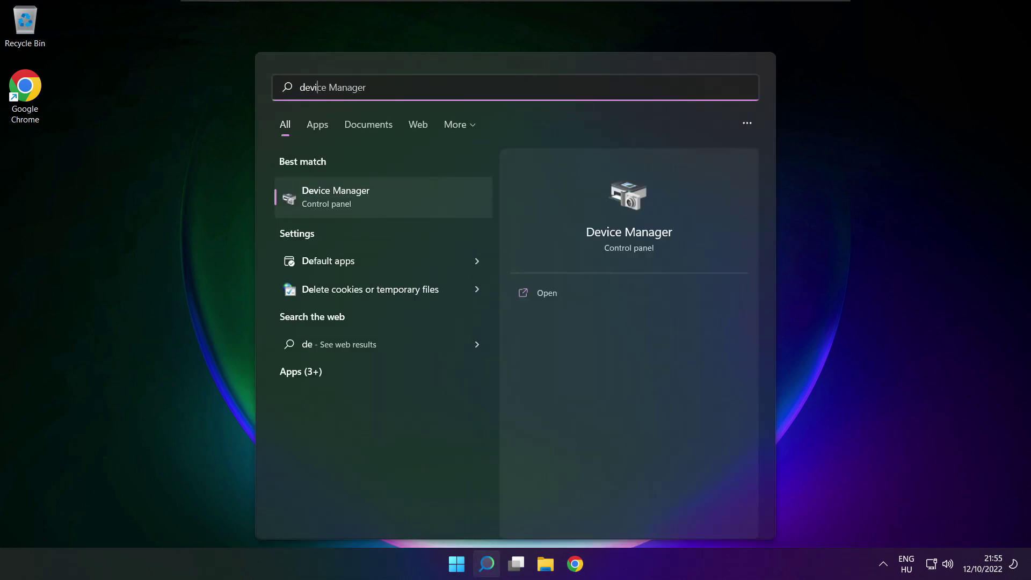
text(ce manager)
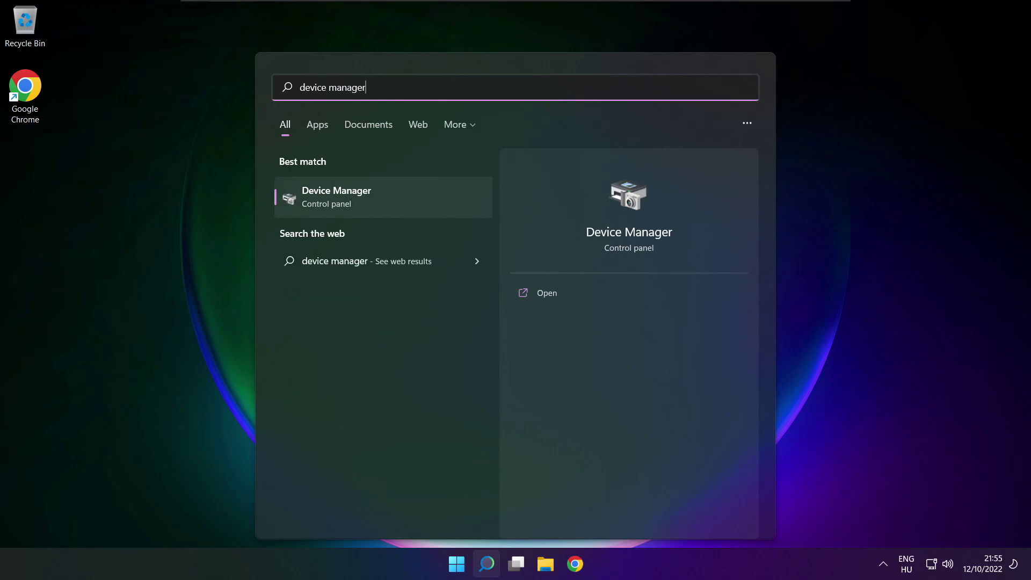
click(398, 196)
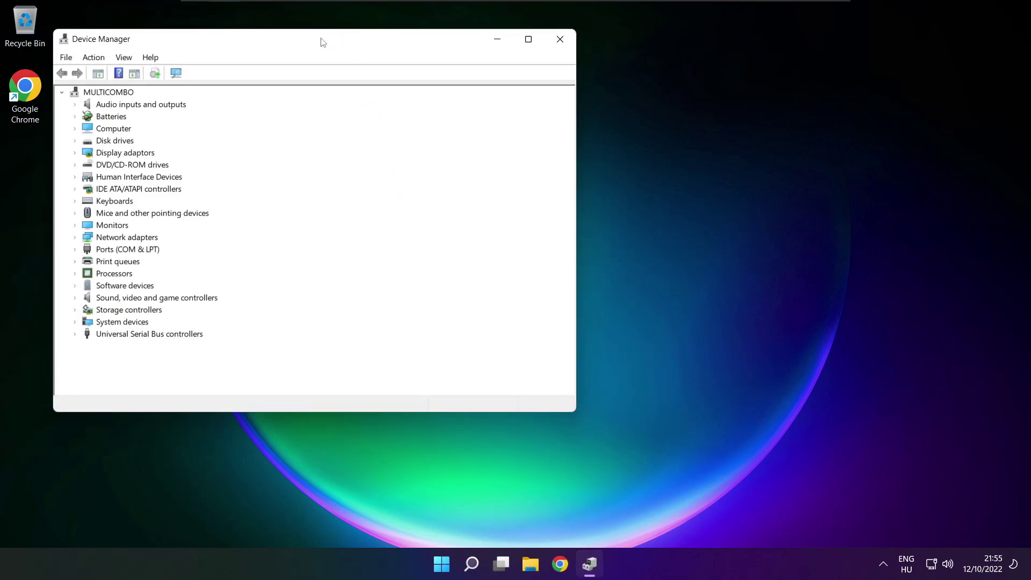
Step: Centre the Device Manager window, expand Sound, video and game controllers, and select High Definition Audio Device
drag(322, 43, 541, 96)
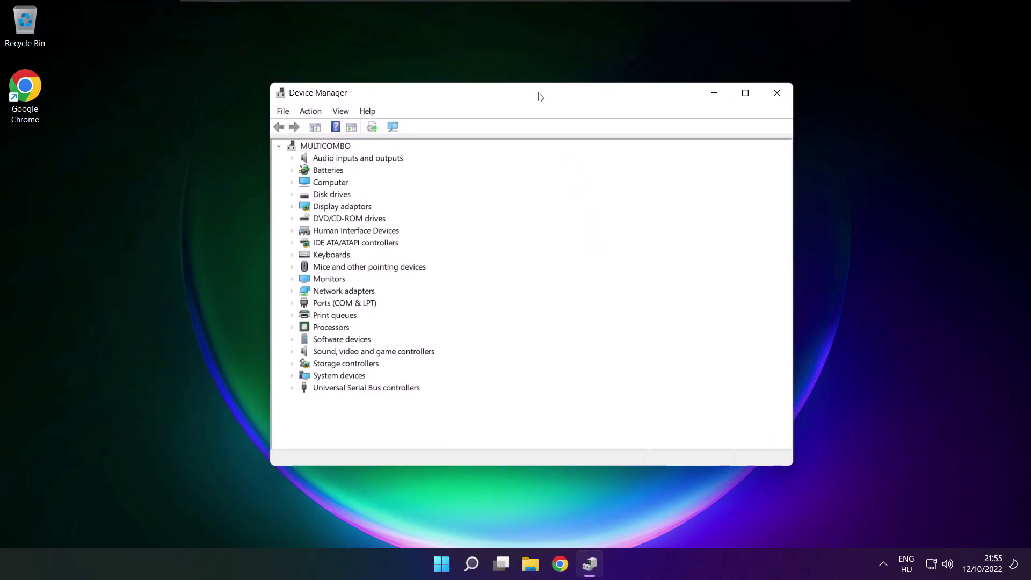
click(300, 354)
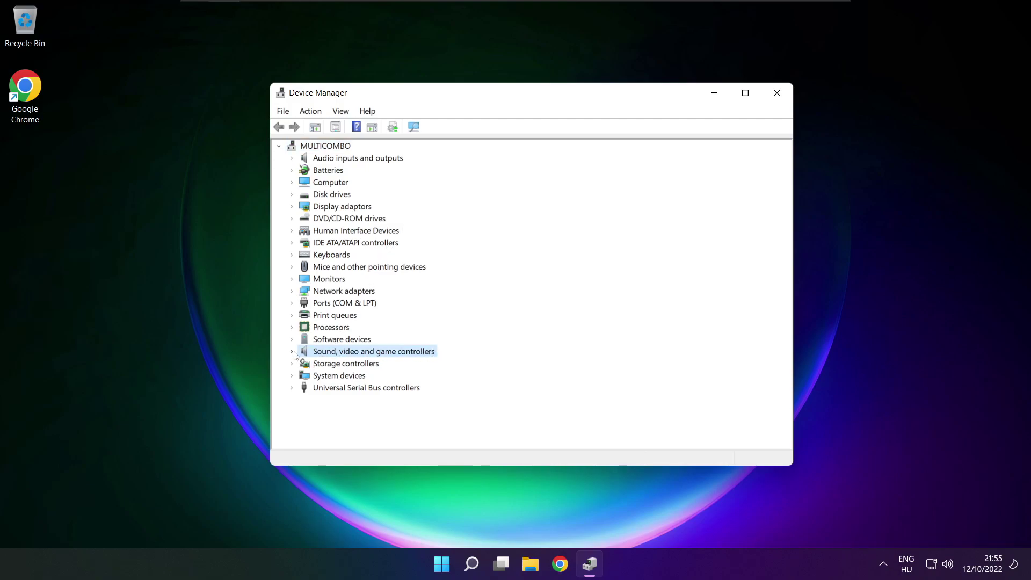
click(294, 352)
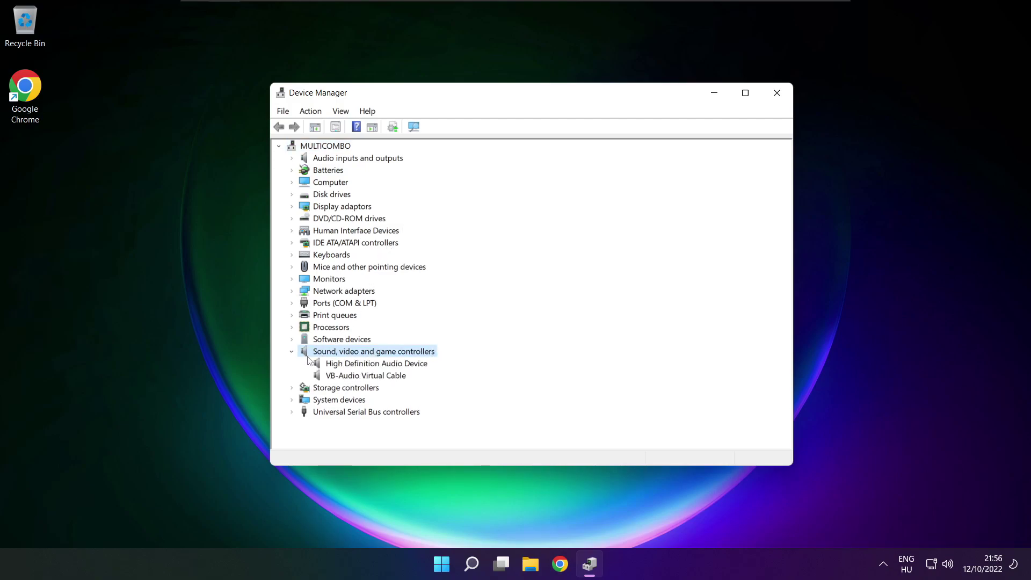
click(317, 366)
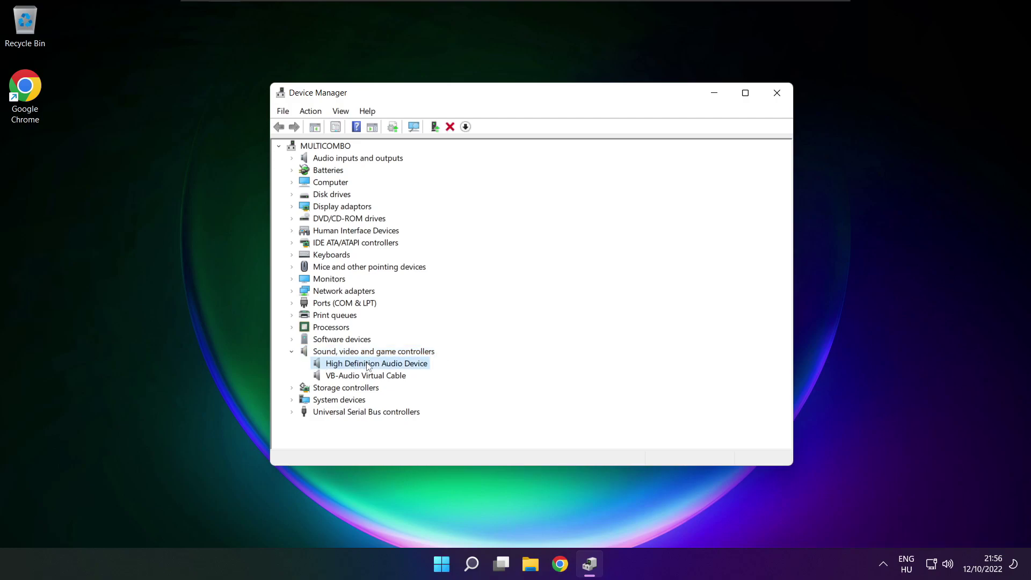
Step: Reinstall the High Definition Audio Device driver from the compatible drivers already on this computer
right_click(368, 364)
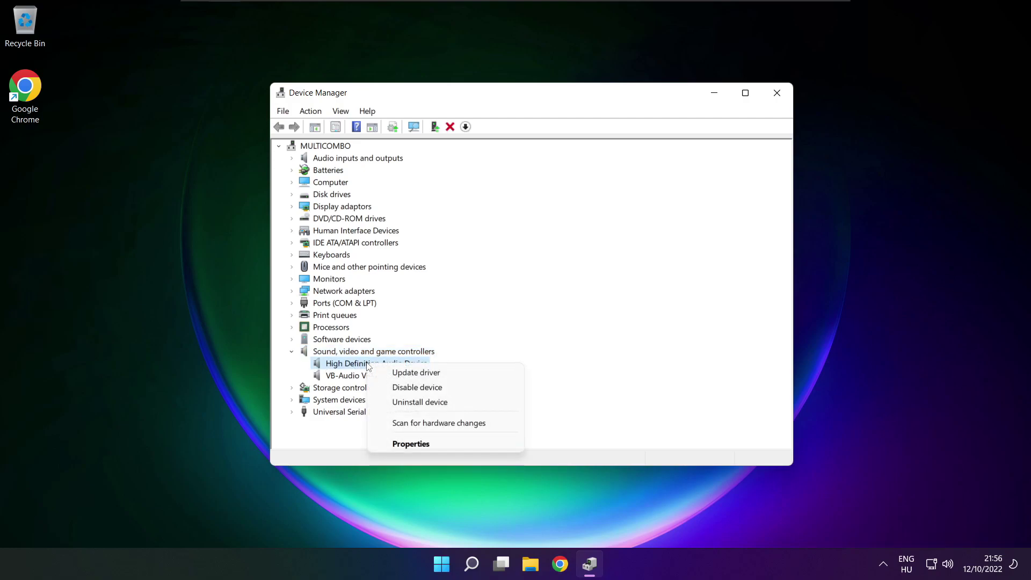
click(466, 374)
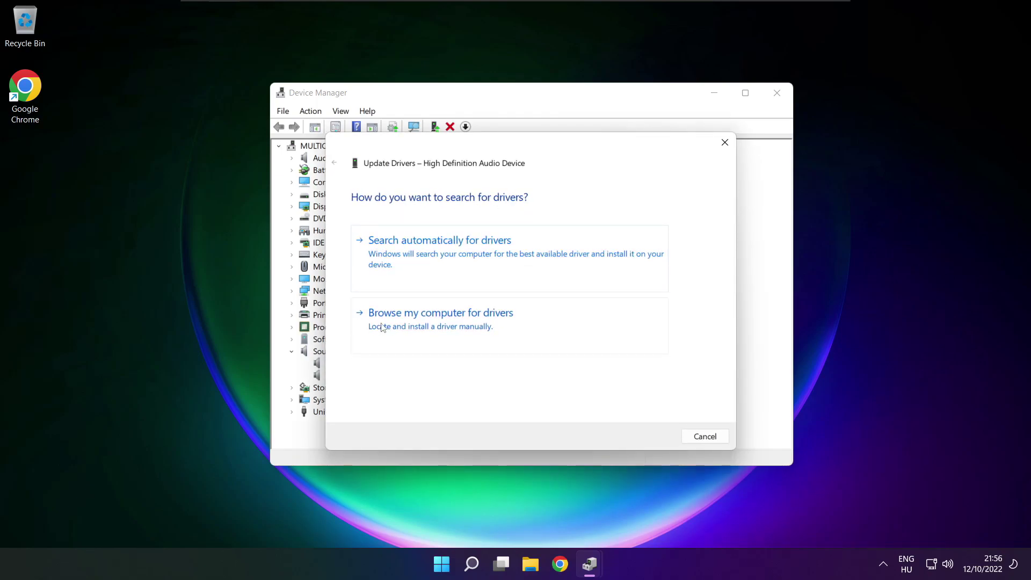
click(465, 326)
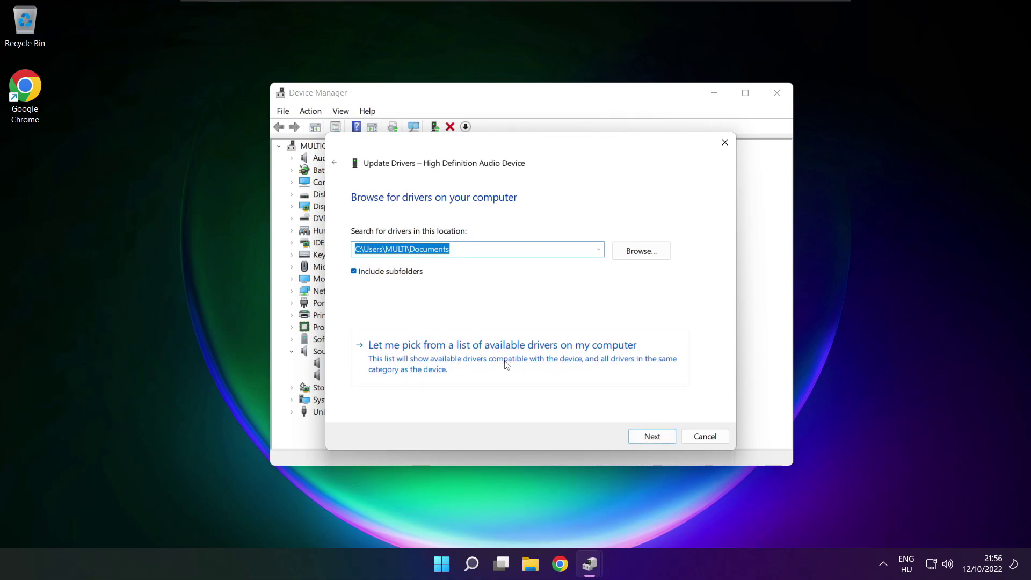
click(506, 366)
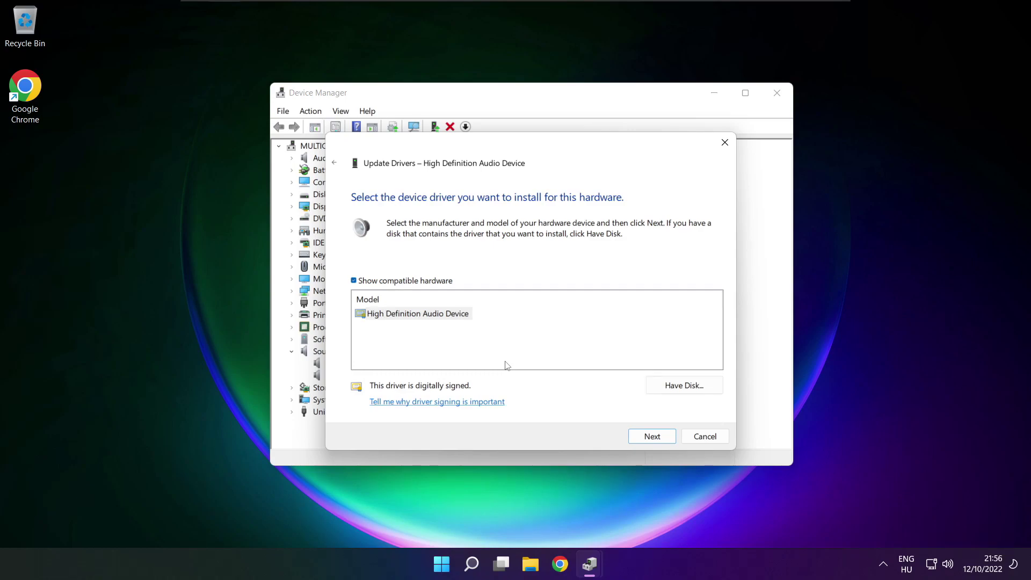
click(402, 316)
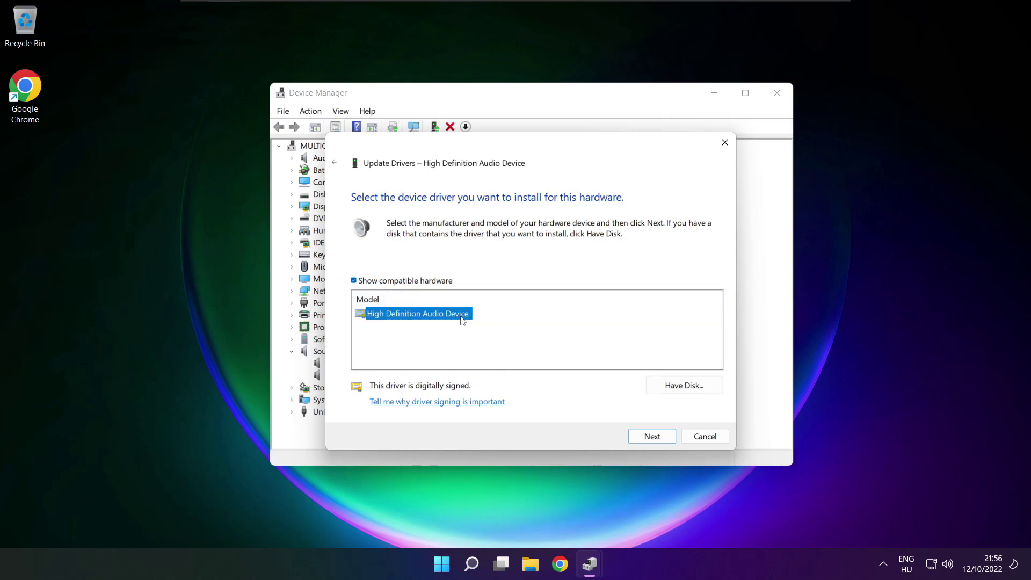
click(652, 437)
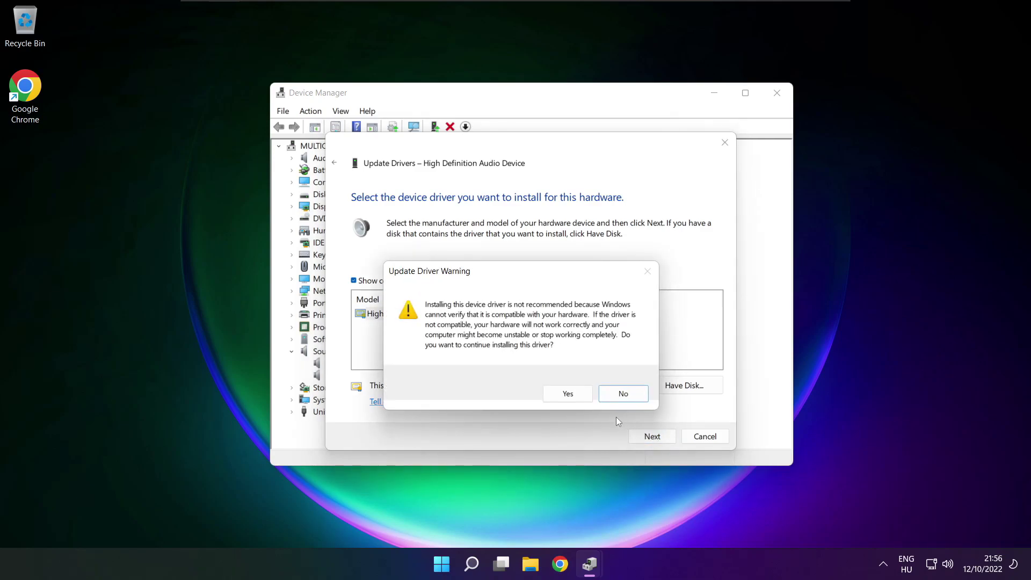
click(569, 393)
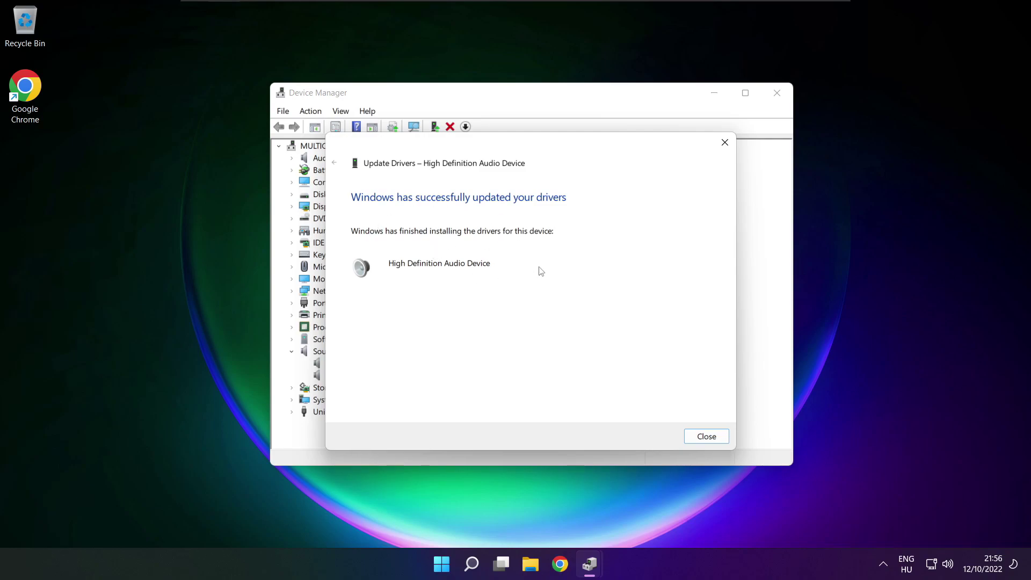
click(714, 441)
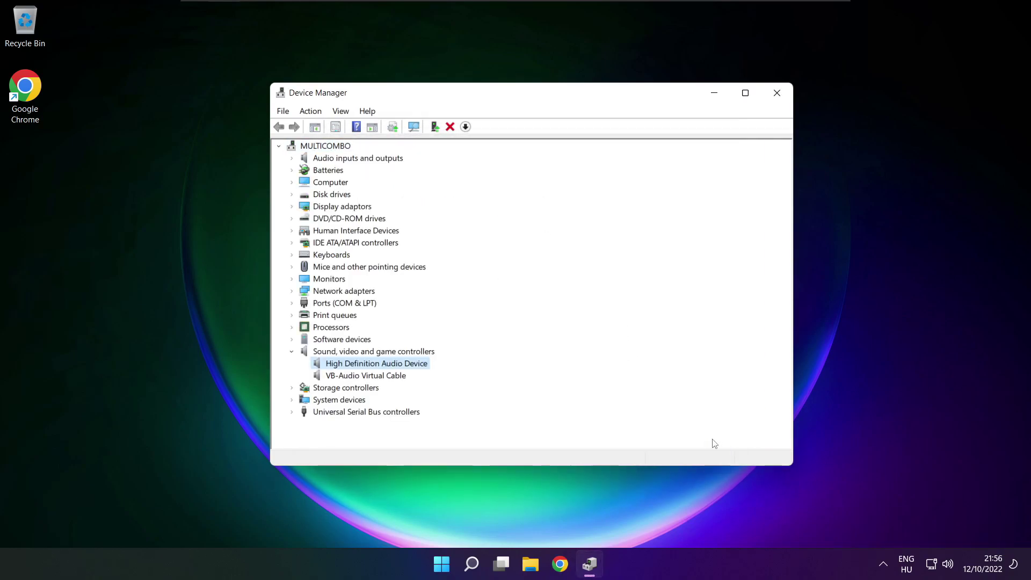
Step: Close Device Manager and bring up the Start menu power options
click(779, 96)
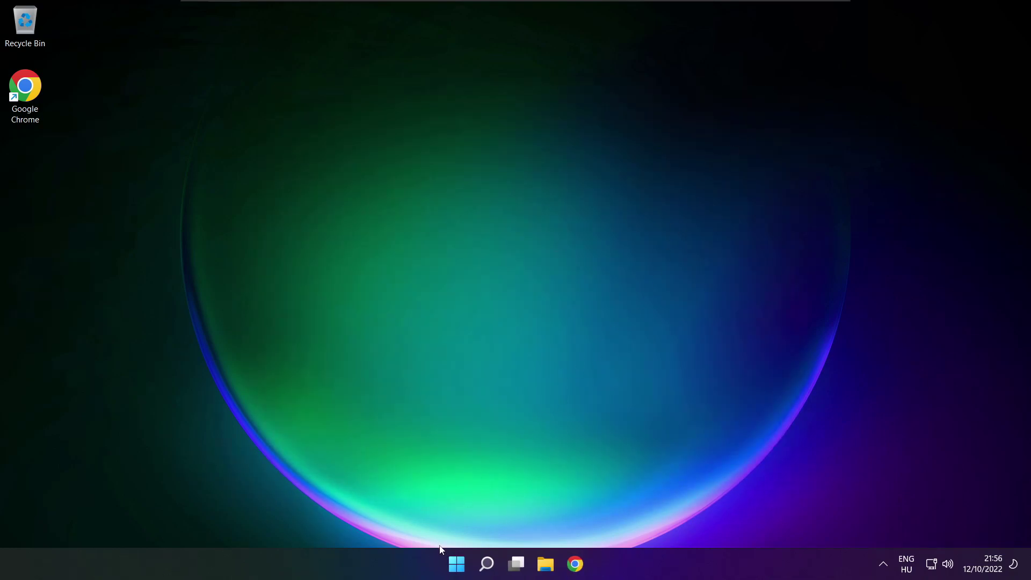
click(457, 563)
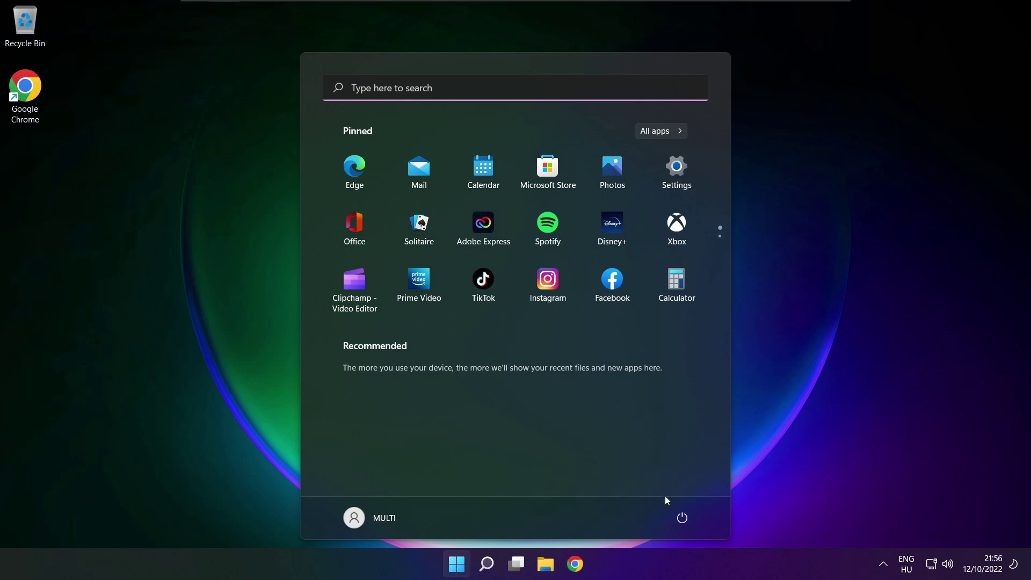
click(682, 517)
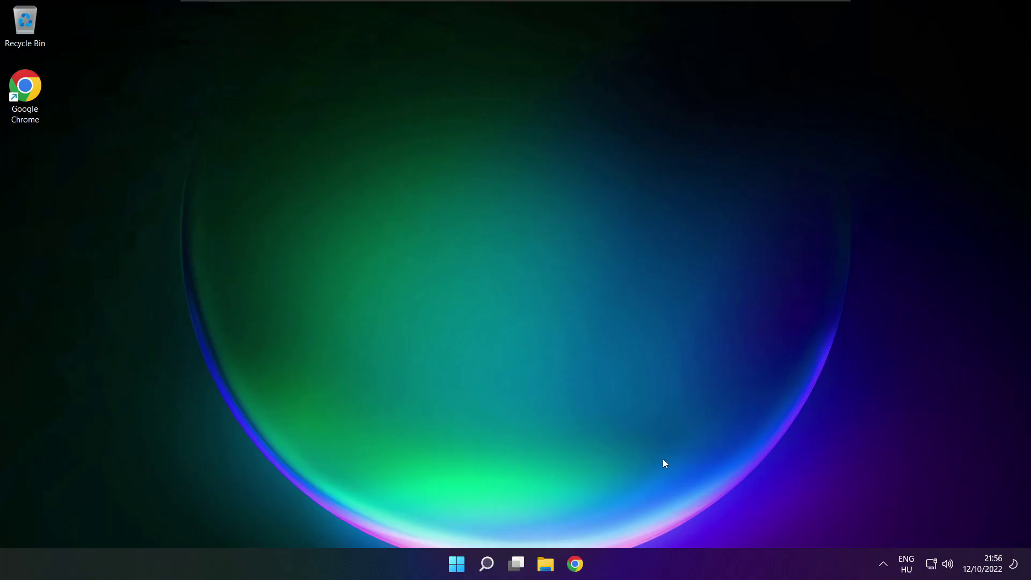
Step: Reopen Sound settings from the tray speaker icon and scroll down to the Advanced troubleshooting section
right_click(949, 567)
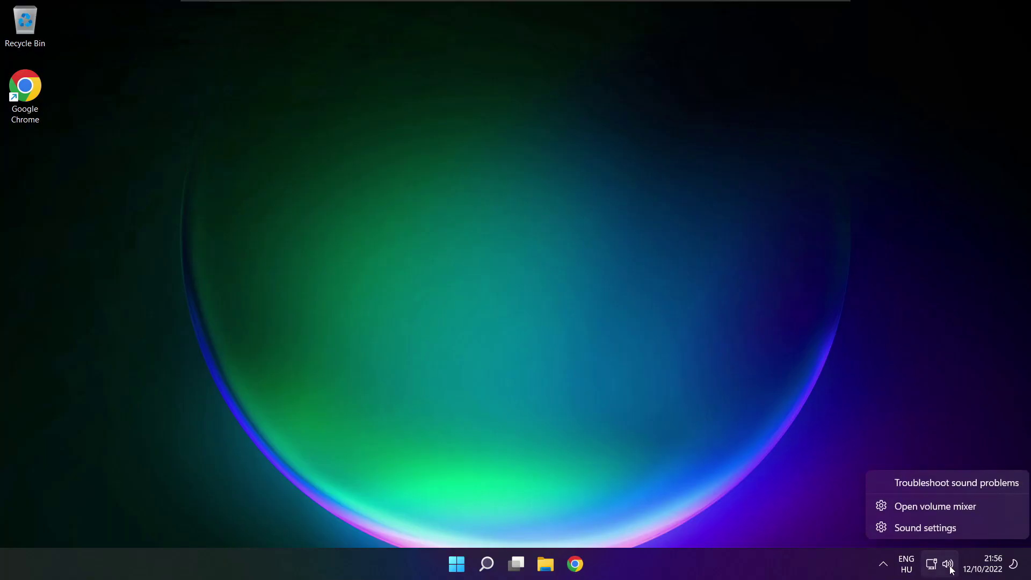
click(964, 529)
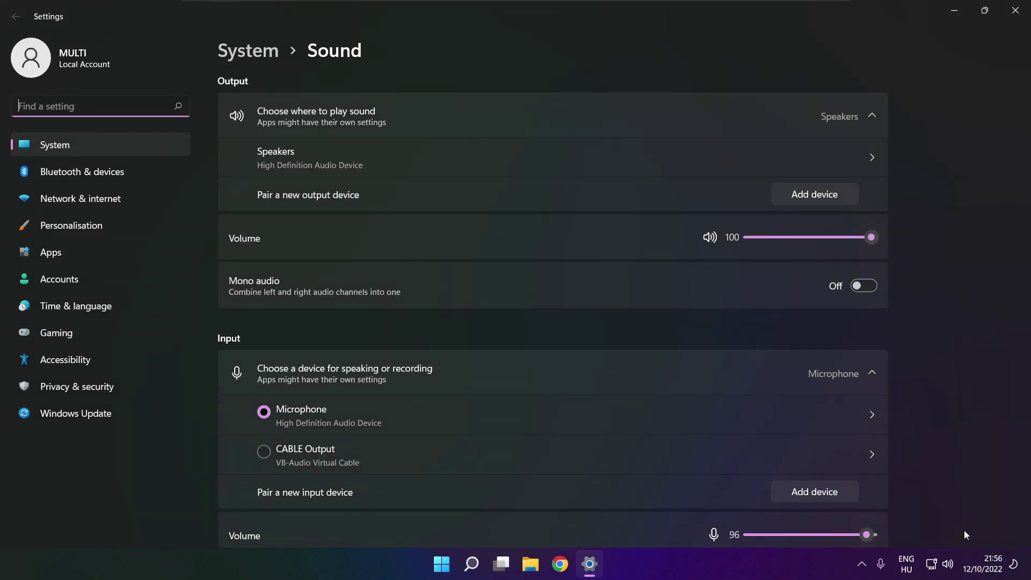
scroll(553, 310, down, 5)
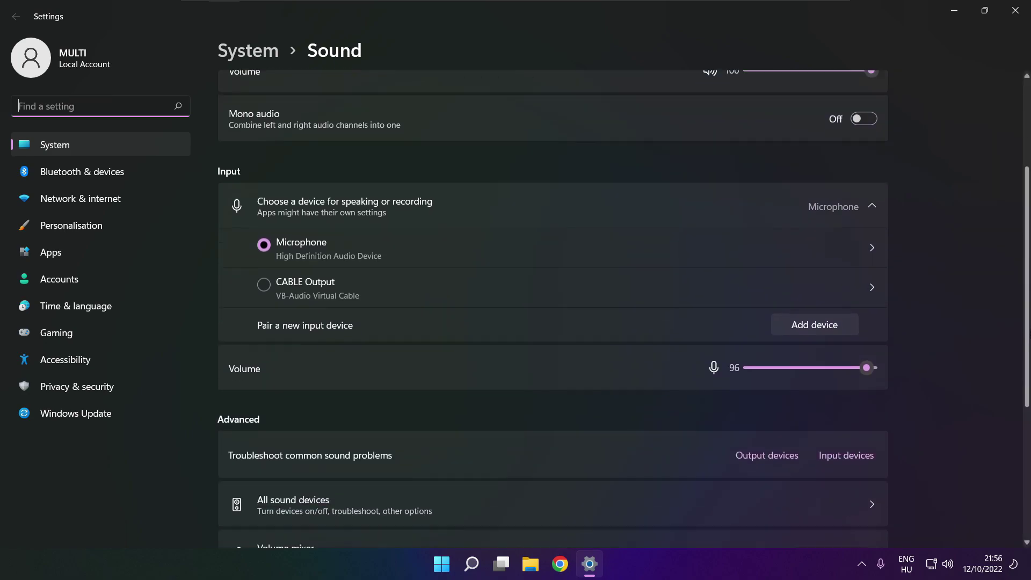
scroll(553, 310, down, 1)
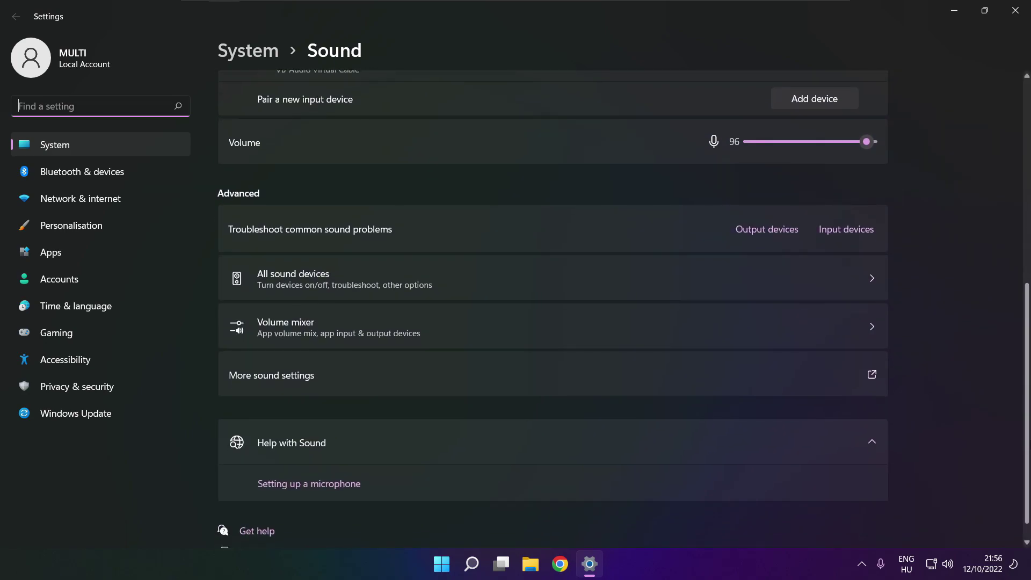
scroll(552, 310, down, 1)
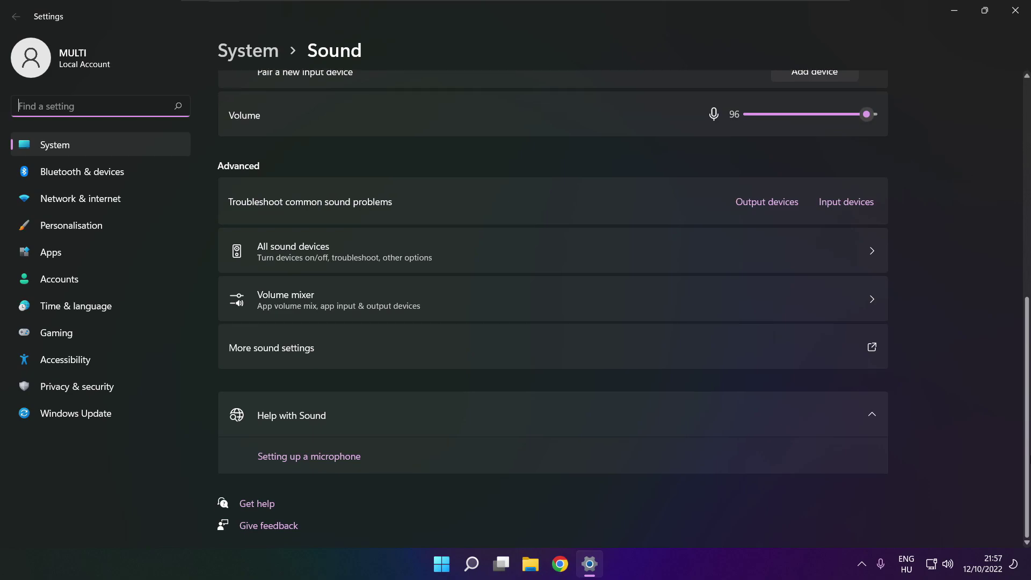
Step: Launch the Playing Audio troubleshooter for output devices from Troubleshoot common sound problems
click(772, 208)
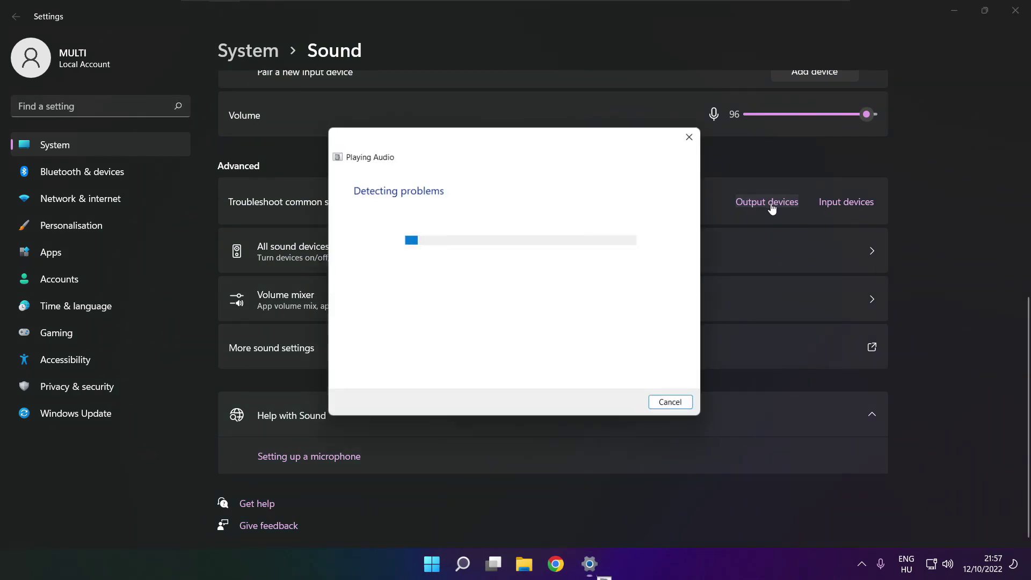